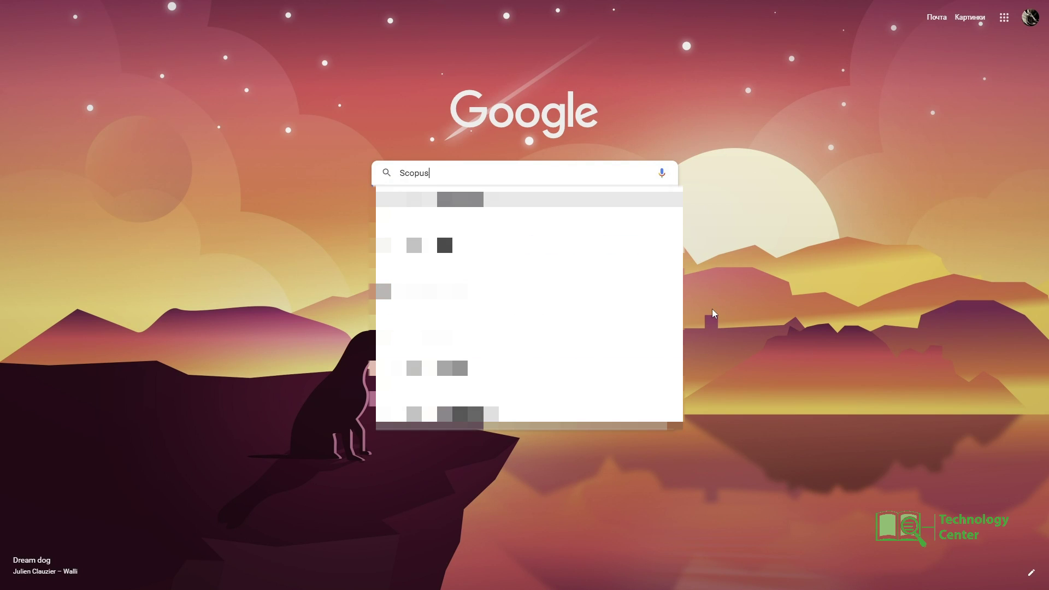
Run a Google search for 'Scopus'.
{"action": "key", "text": "Return"}
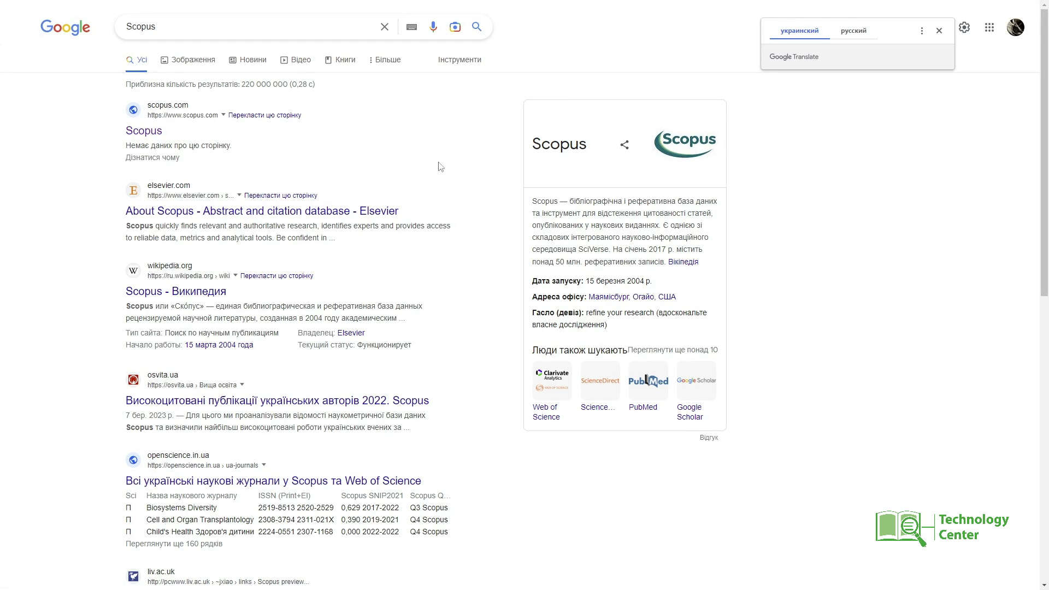
Open the scopus.com result and go to its Help page under Customer Service.
{"action": "left_click", "coordinate": [164, 133]}
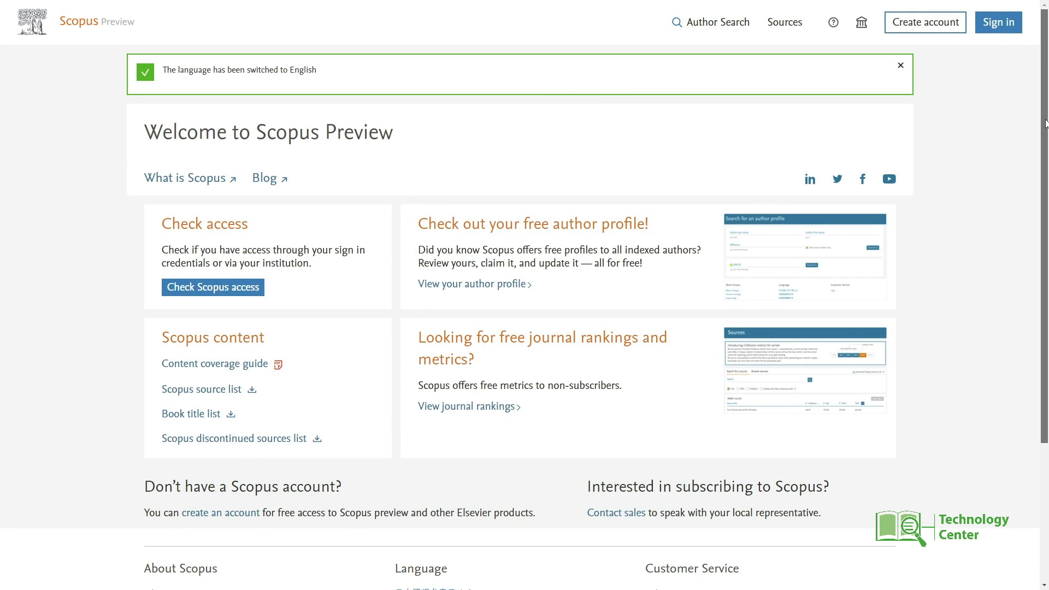
{"action": "left_click_drag", "start_coordinate": [1045, 123], "coordinate": [1045, 213]}
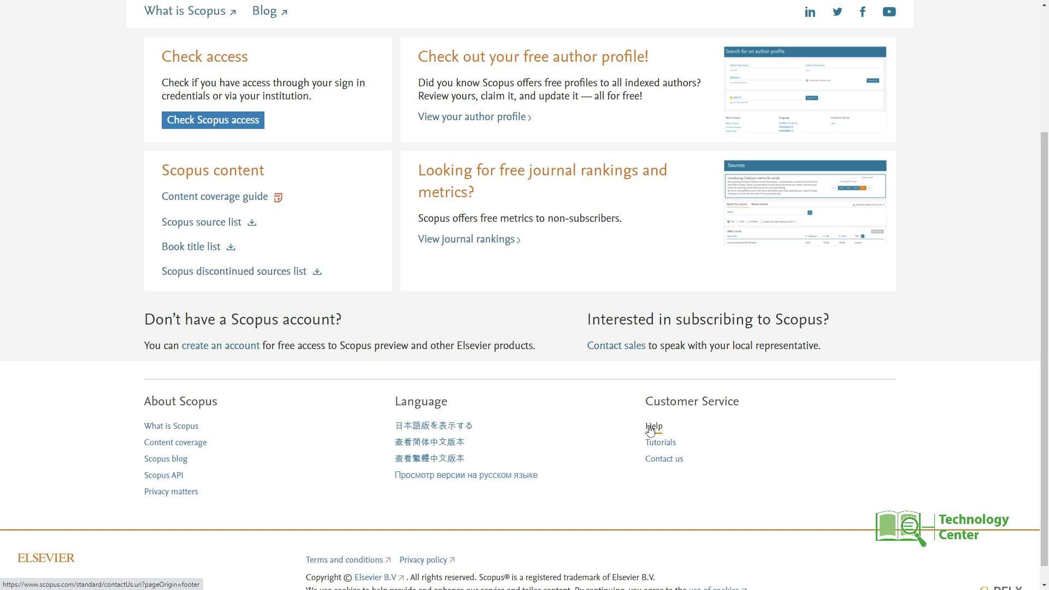
{"action": "left_click", "coordinate": [653, 427]}
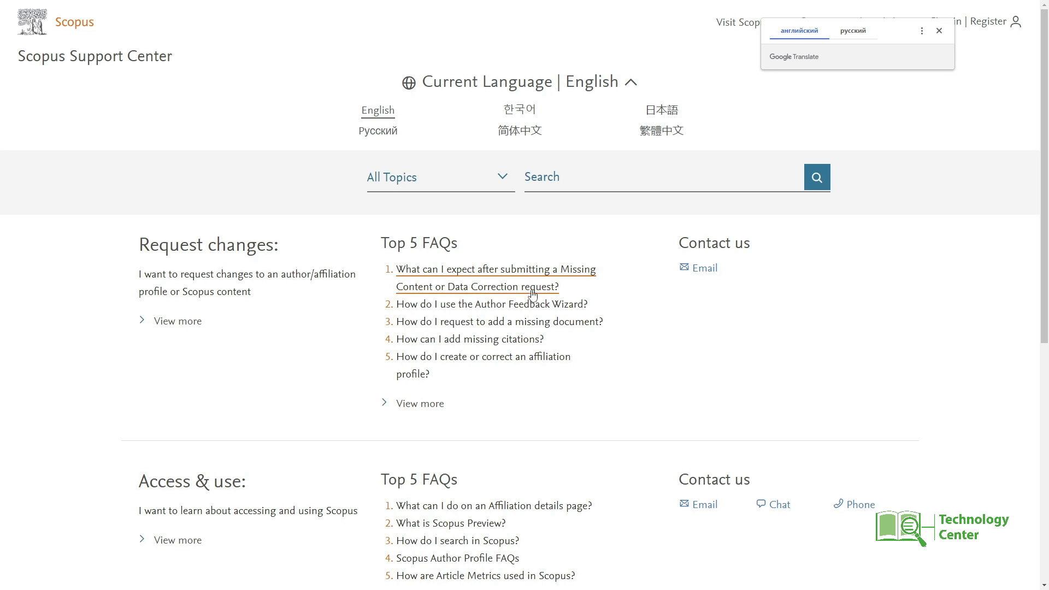
Open the FAQ 'How do I request to add a missing document?'.
{"action": "left_click", "coordinate": [436, 329]}
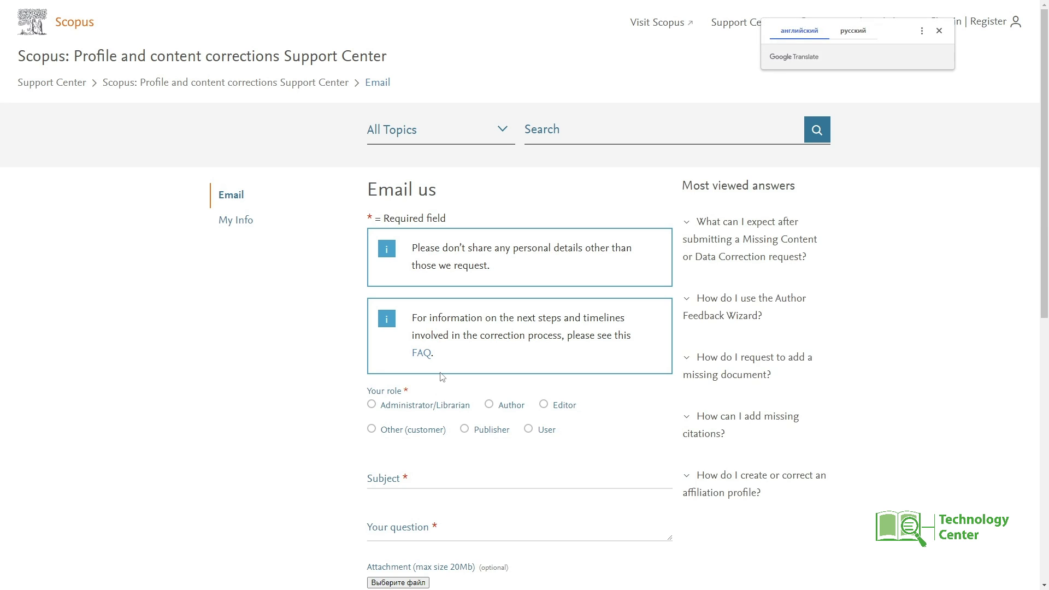
Dismiss the translation offer and set the contact reason to Add Missing Document, Missing Issues.
{"action": "left_click", "coordinate": [940, 32]}
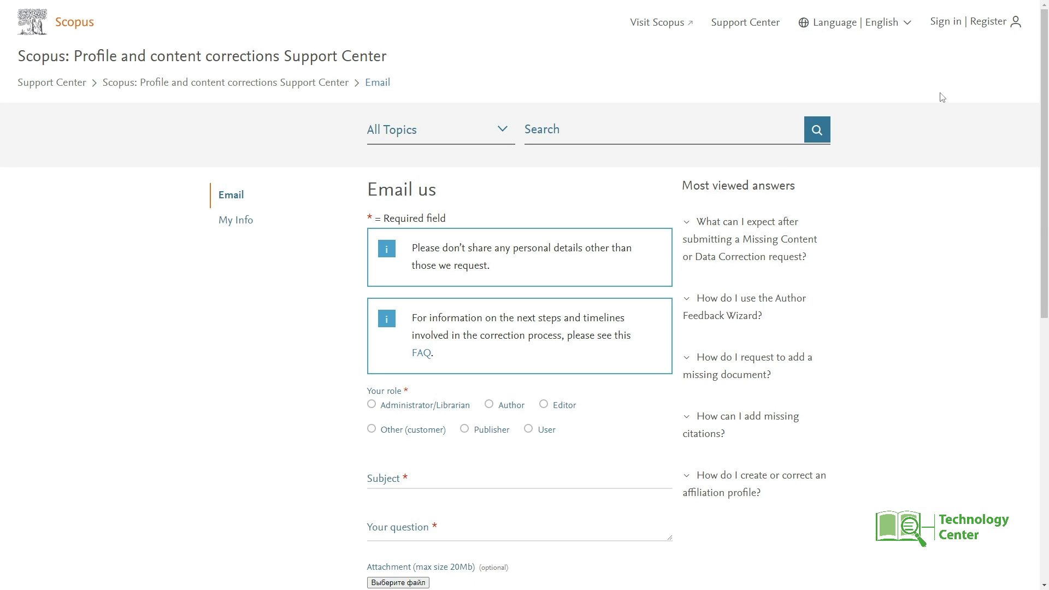
{"action": "left_click_drag", "start_coordinate": [1046, 88], "coordinate": [1035, 181]}
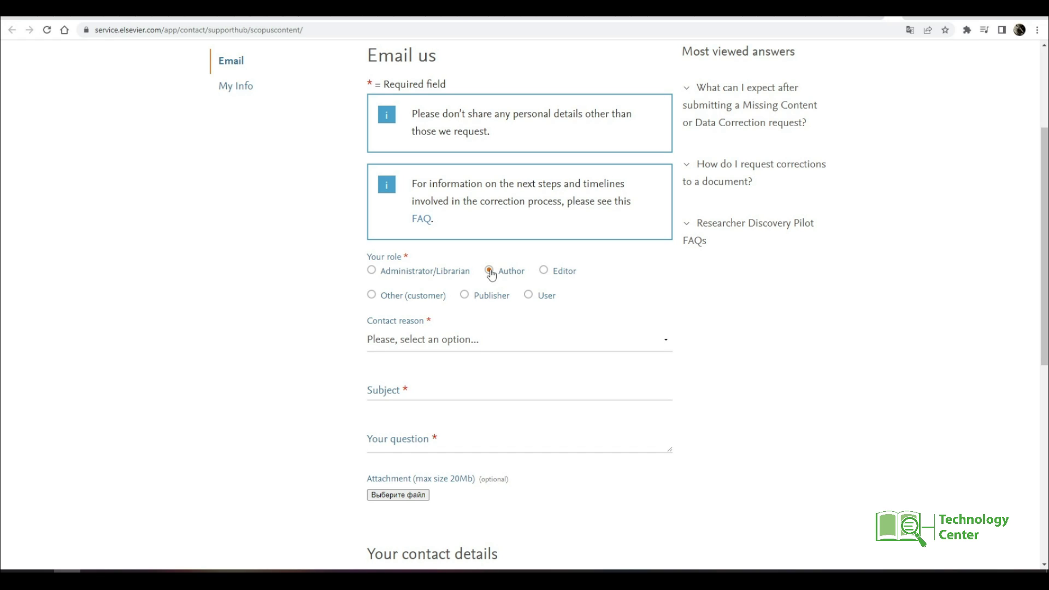
{"action": "left_click", "coordinate": [481, 339]}
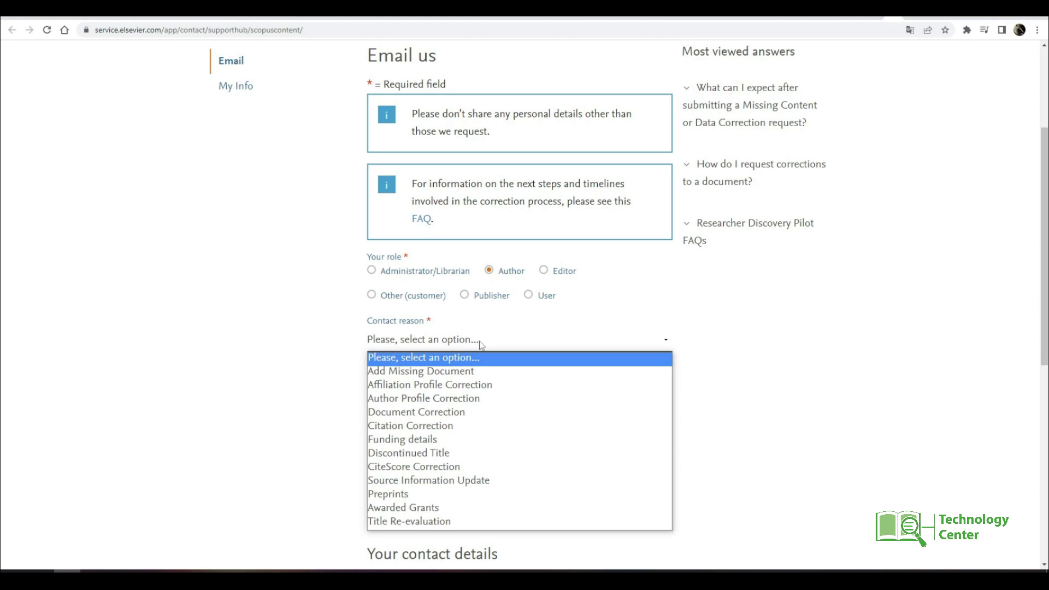
{"action": "left_click", "coordinate": [474, 370]}
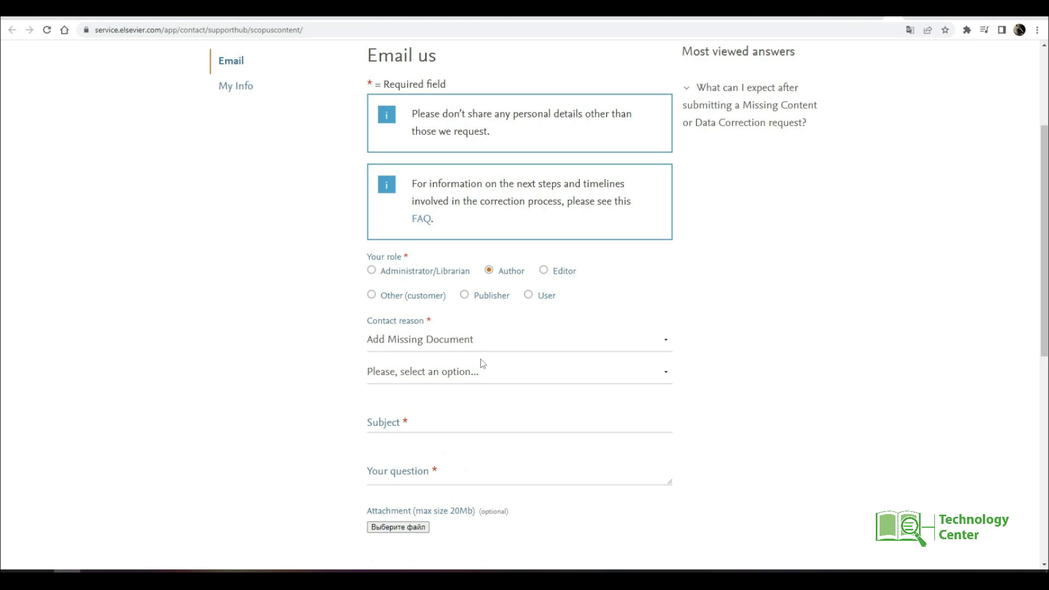
{"action": "left_click", "coordinate": [481, 374]}
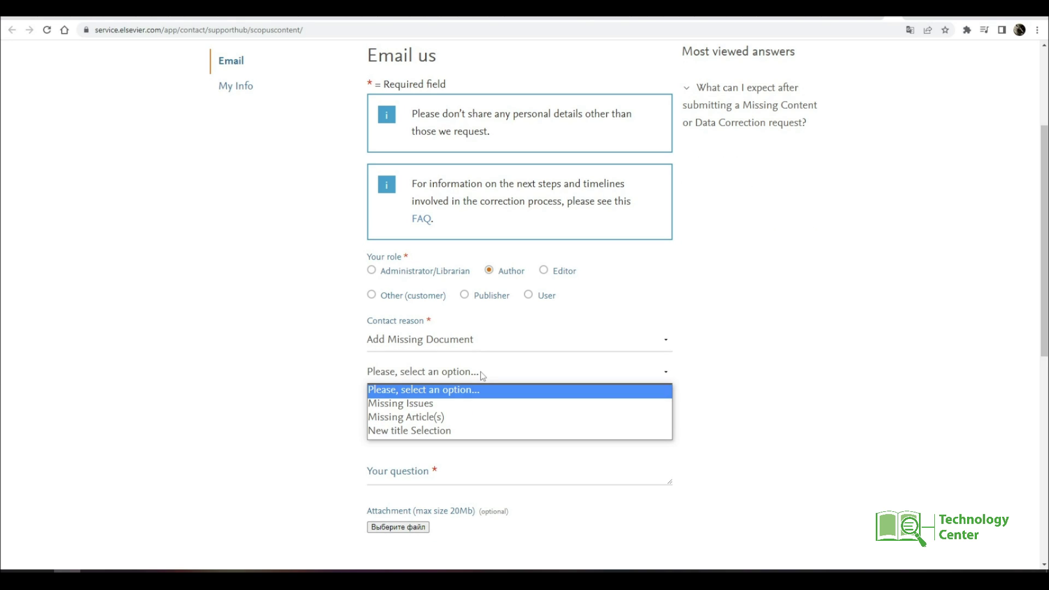
{"action": "left_click", "coordinate": [466, 403]}
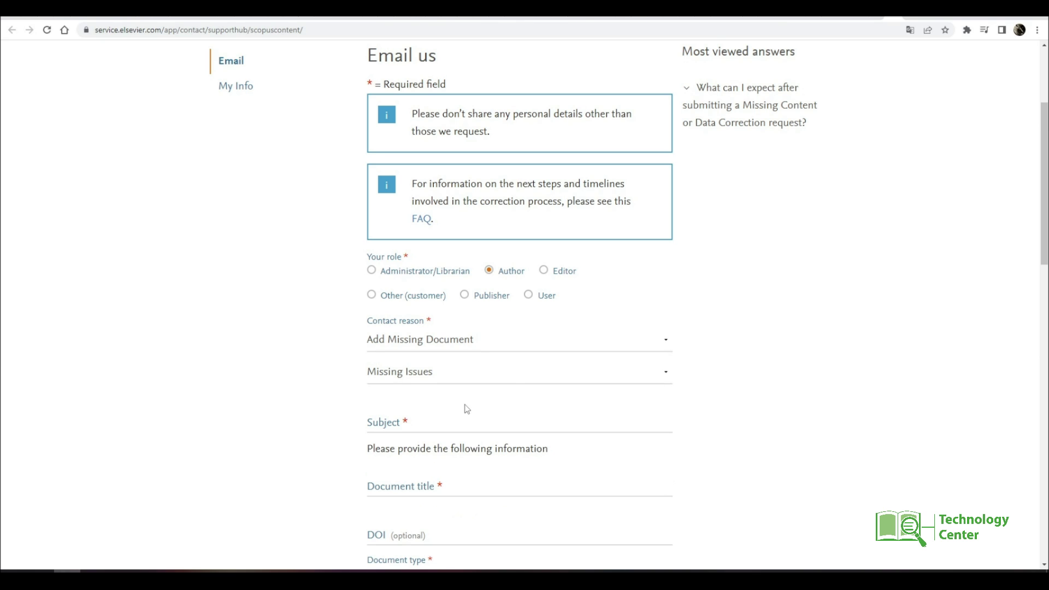
{"action": "scroll", "coordinate": [464, 408], "scroll_direction": "down", "scroll_amount": 3}
{"action": "scroll", "coordinate": [465, 408], "scroll_direction": "down", "scroll_amount": 2}
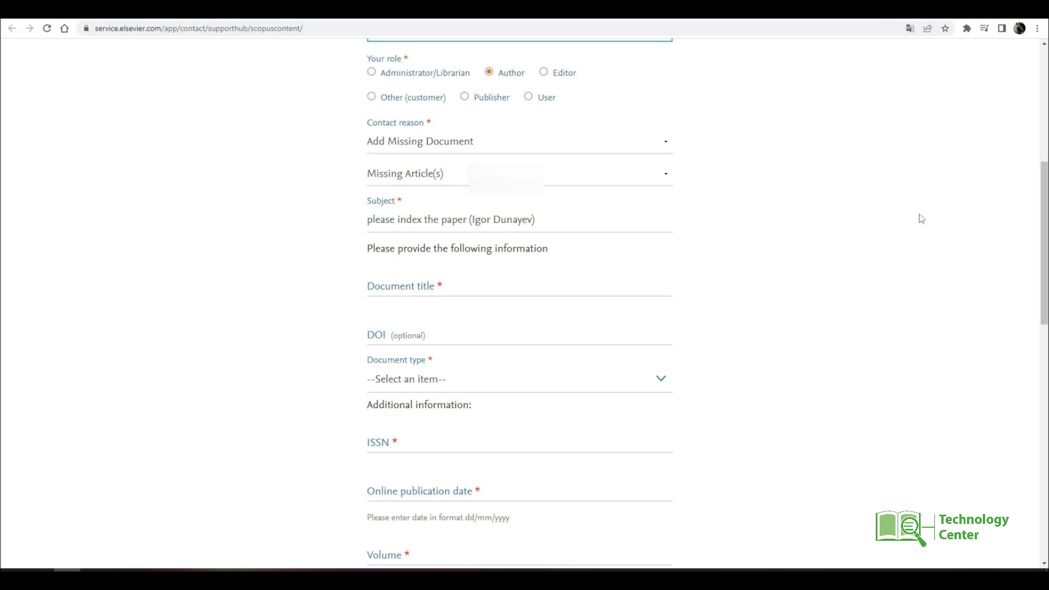
{"action": "scroll", "coordinate": [921, 246], "scroll_direction": "down", "scroll_amount": 1}
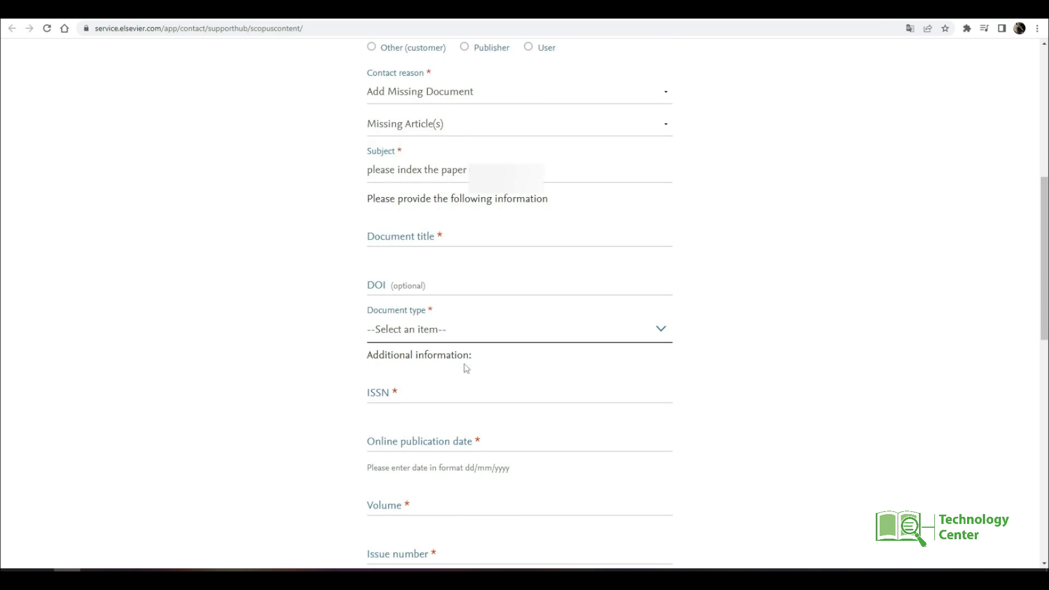
Paste the paper's title and DOI 10.15587/1729-4061.2021.248122, and set Document type to Article.
{"action": "left_click", "coordinate": [410, 237]}
{"action": "key", "text": "ctrl+v"}
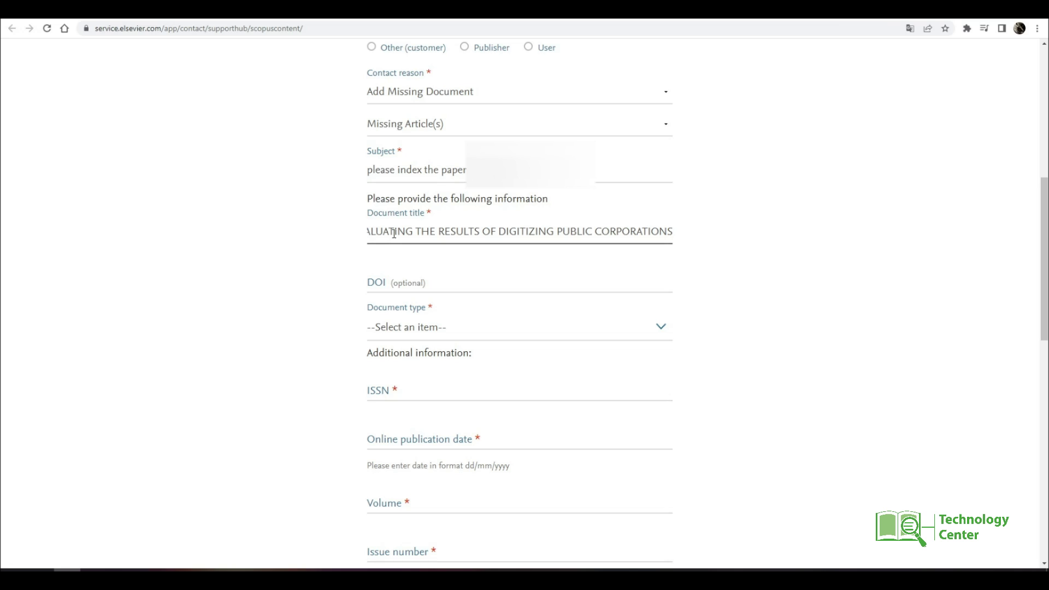
{"action": "left_click", "coordinate": [398, 284]}
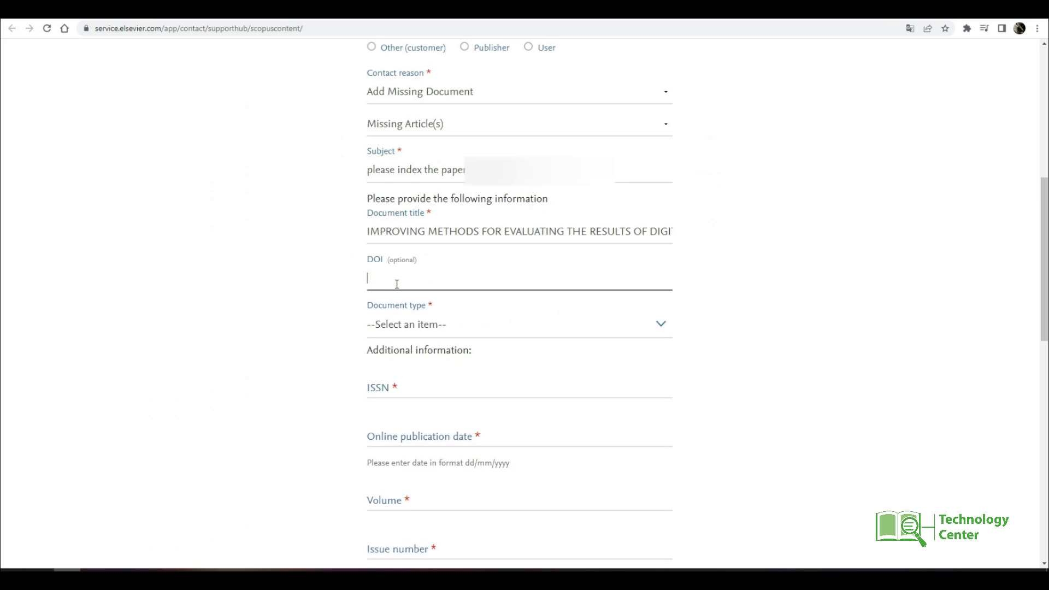
{"action": "type", "text": "10.15587/1729-4061.2021.248122"}
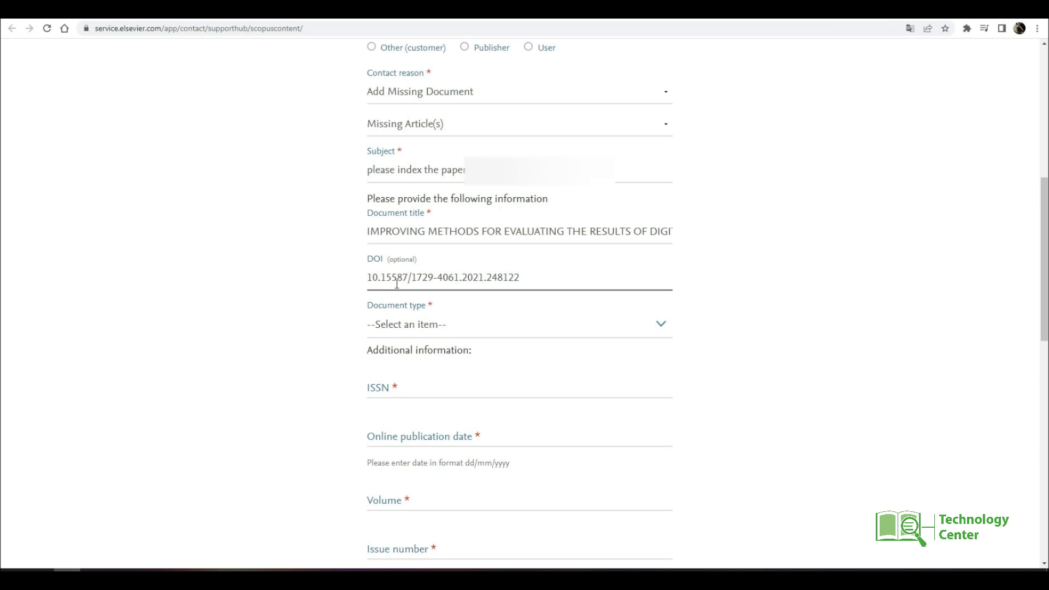
{"action": "left_click", "coordinate": [412, 326]}
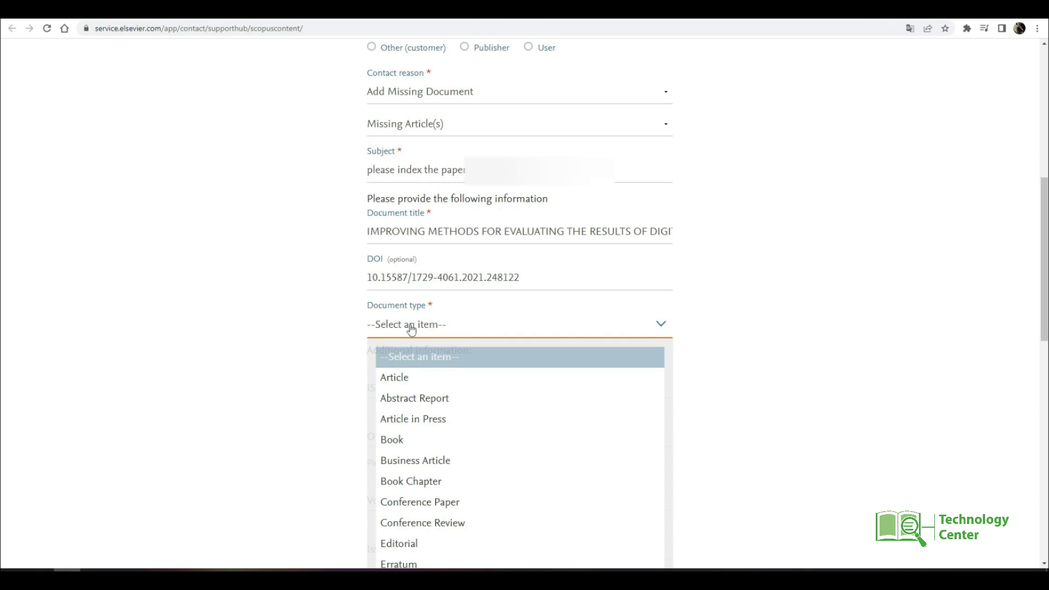
{"action": "left_click", "coordinate": [407, 378]}
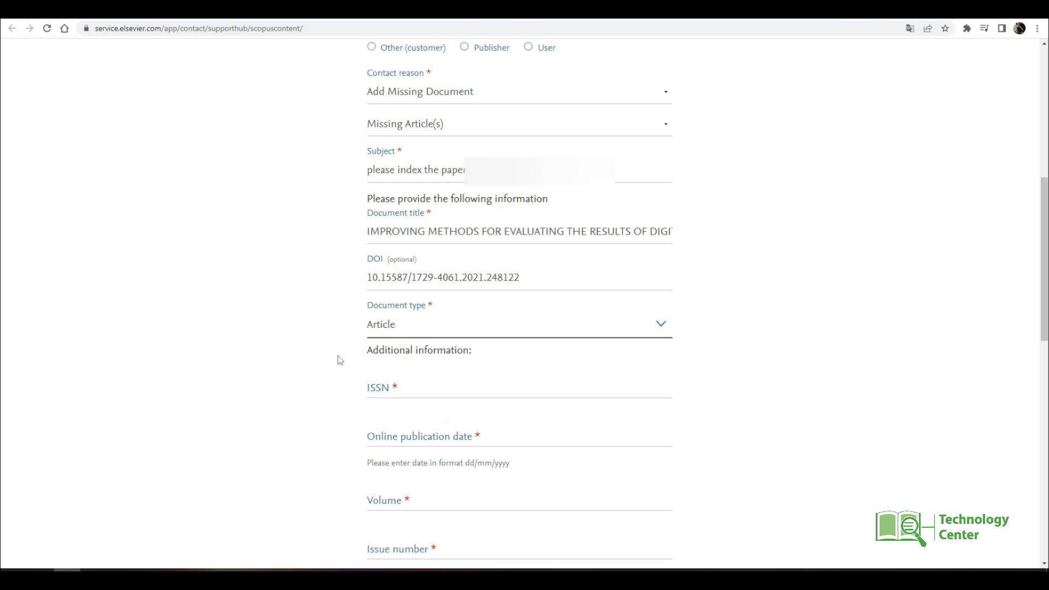
{"action": "scroll", "coordinate": [339, 359], "scroll_direction": "down", "scroll_amount": 2}
Paste the journal ISSN 1729-3774 into the ISSN field.
{"action": "left_click", "coordinate": [399, 279]}
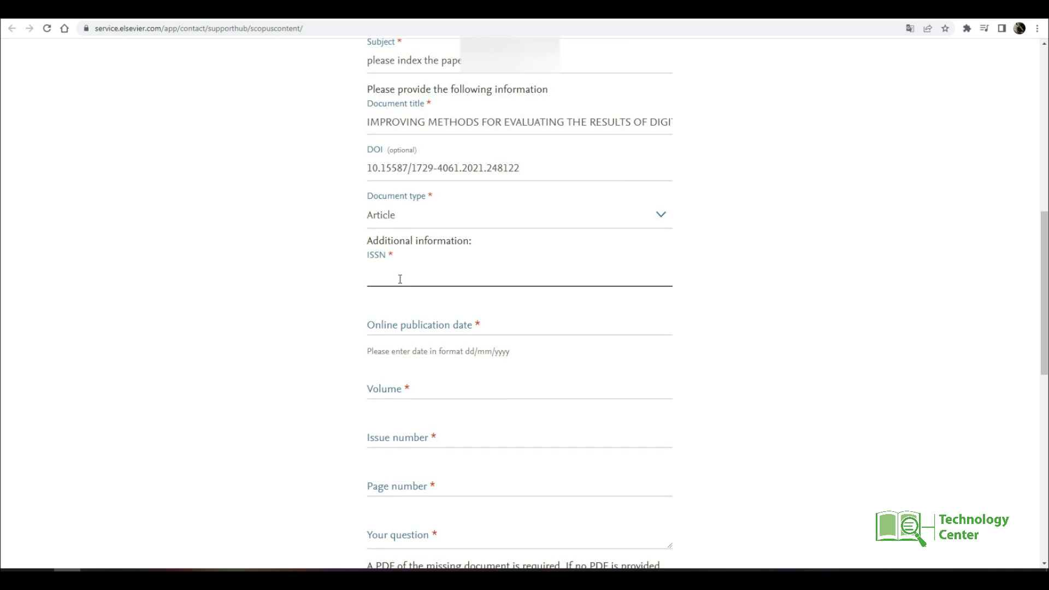
{"action": "type", "text": "1729-3774"}
{"action": "scroll", "coordinate": [312, 342], "scroll_direction": "down", "scroll_amount": 2}
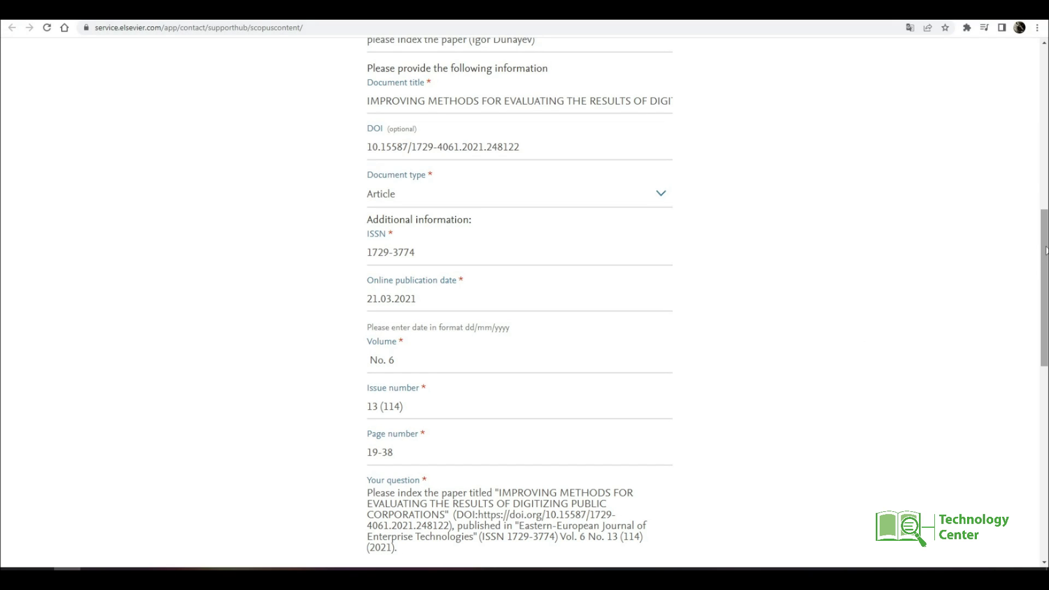
{"action": "left_click_drag", "start_coordinate": [1044, 247], "coordinate": [1044, 279]}
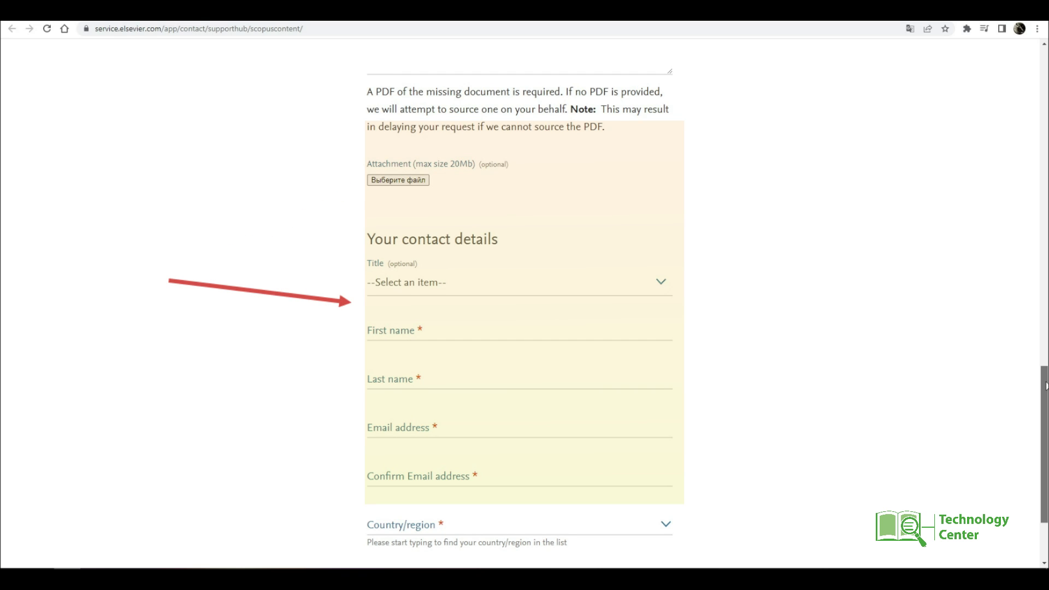
{"action": "left_click_drag", "start_coordinate": [1043, 384], "coordinate": [1041, 419]}
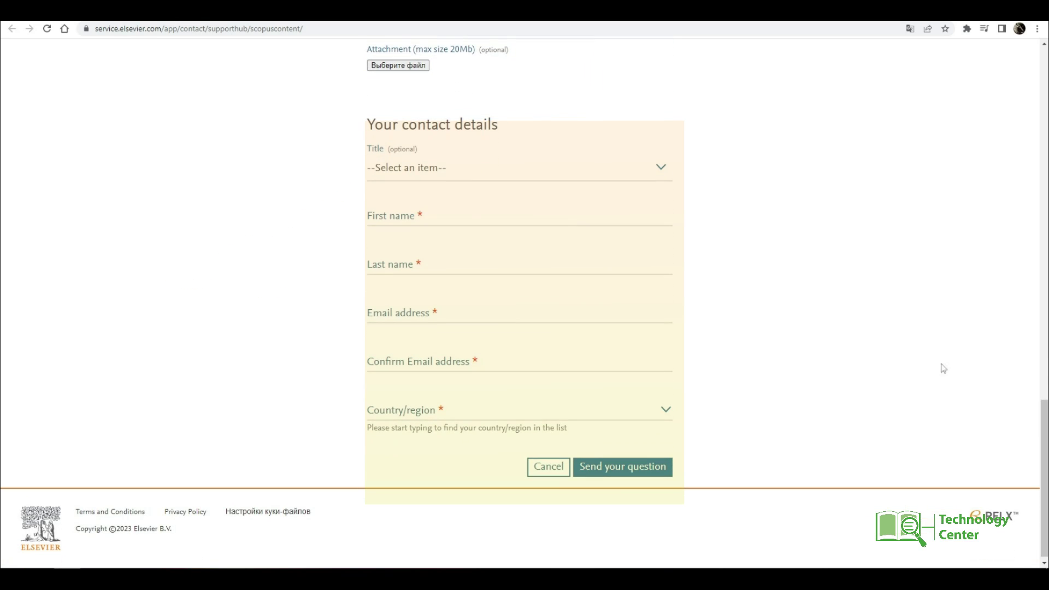